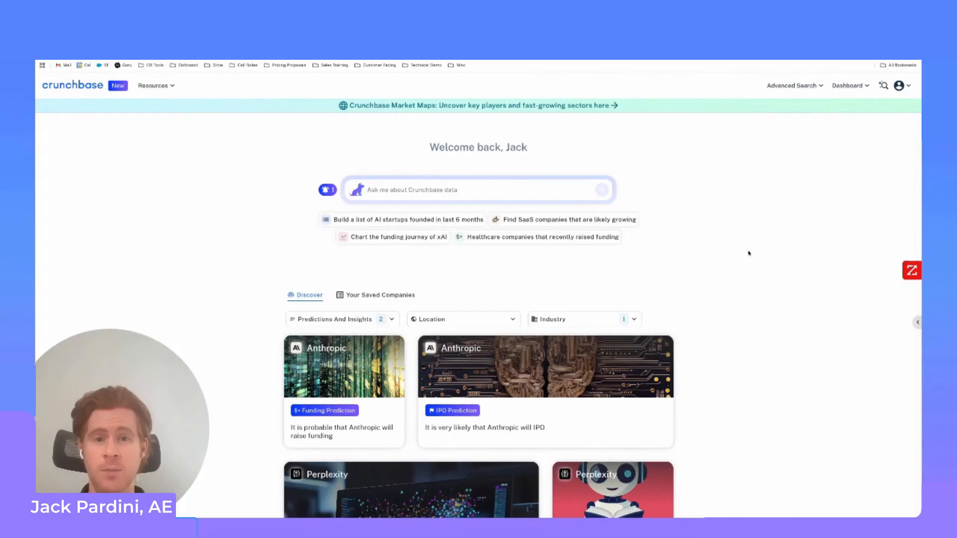
Switch to the Salesforce accounts report and open its export options
key(ctrl+Tab)
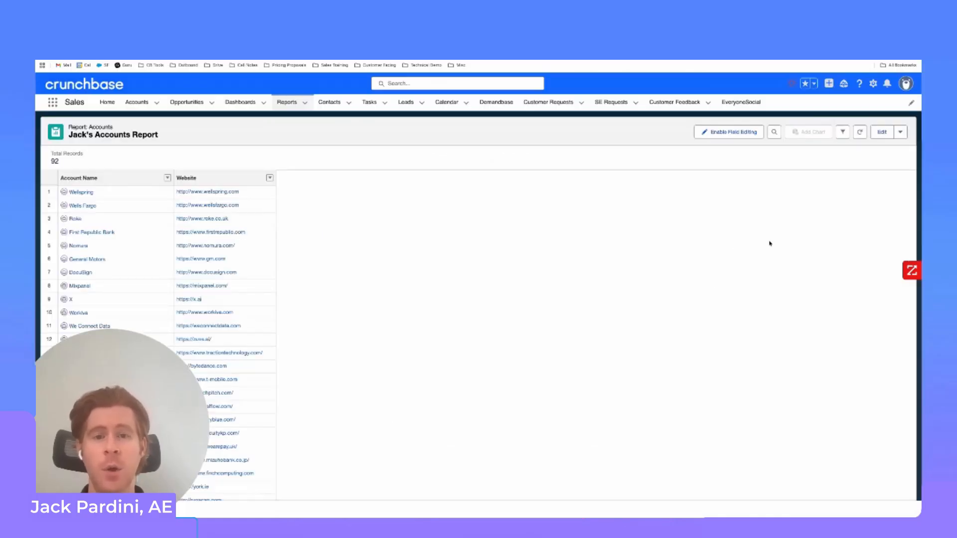
click(900, 132)
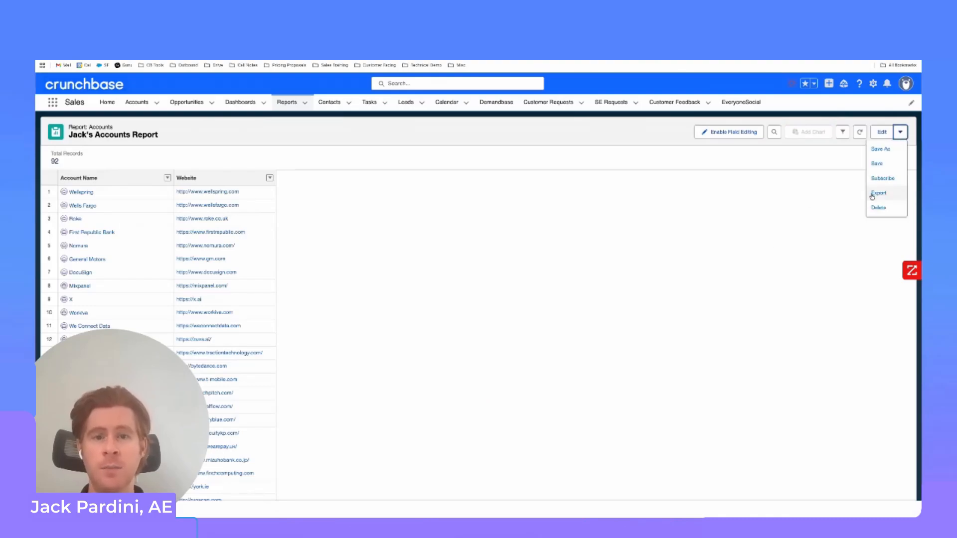
click(871, 195)
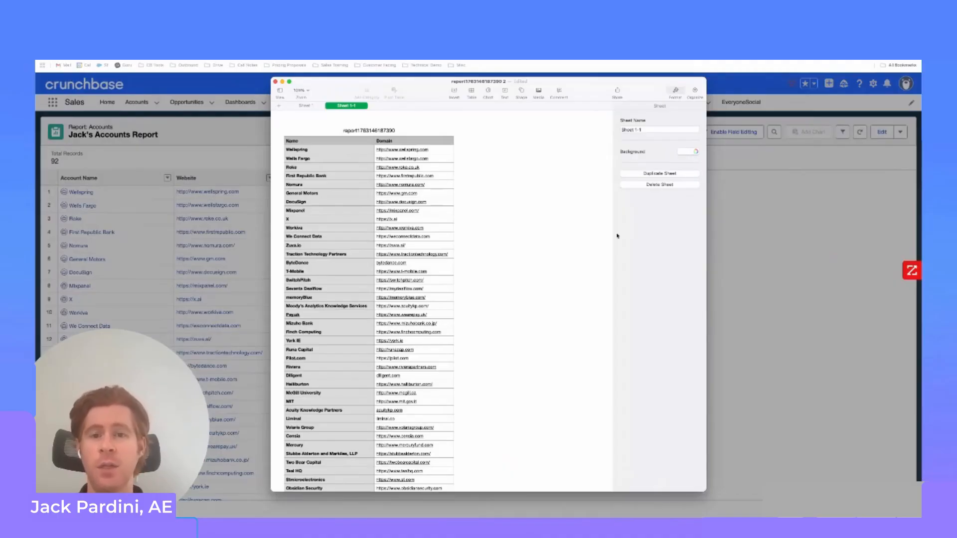
Review the Name and Domain columns of the exported accounts spreadsheet, then return to the Salesforce report
scroll(348, 252, down, 5)
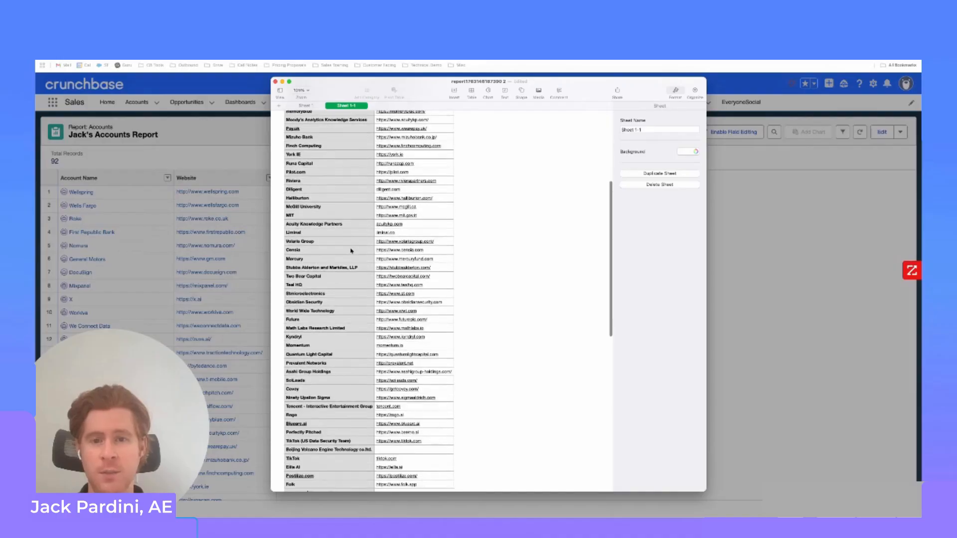
scroll(350, 251, up, 5)
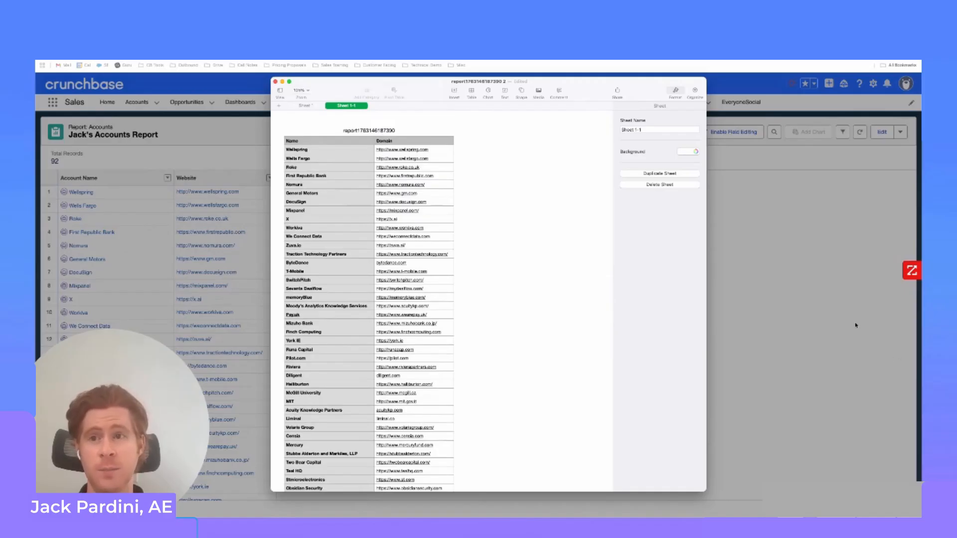
key(super+Tab)
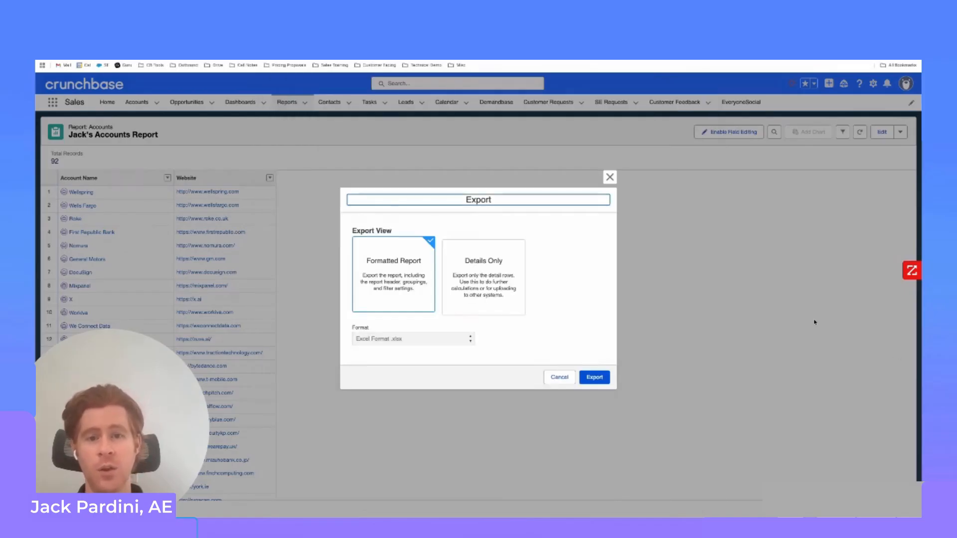
Switch to Crunchbase and open the list import page from the saved searches and lists dashboard
key(ctrl+Tab)
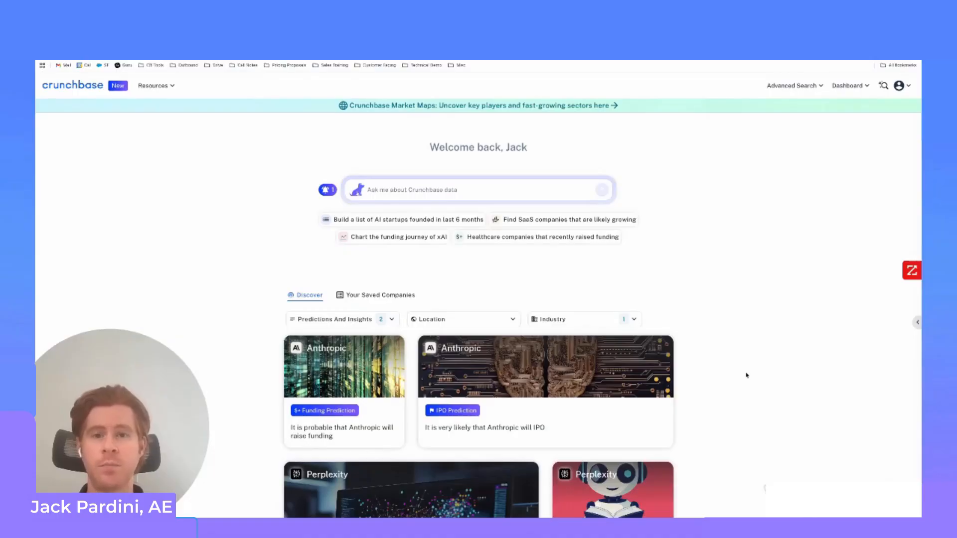
click(850, 86)
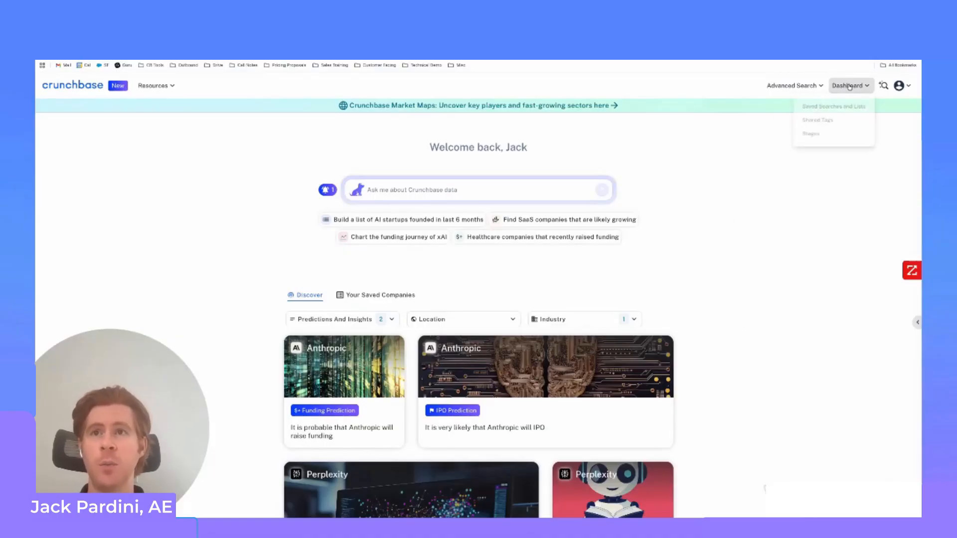
click(826, 112)
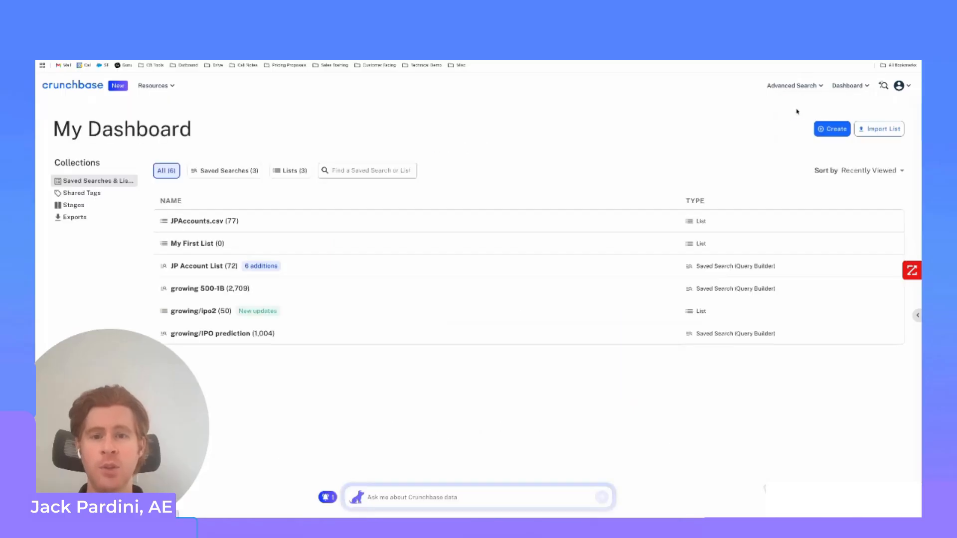
click(872, 131)
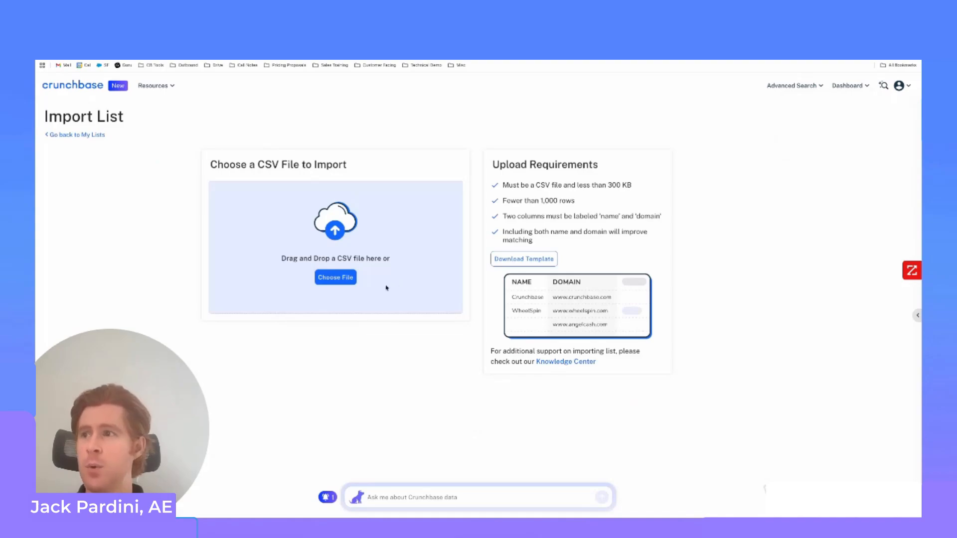
Import JPAccounts11.14.csv from the Desktop and open the imported list
click(326, 278)
click(416, 234)
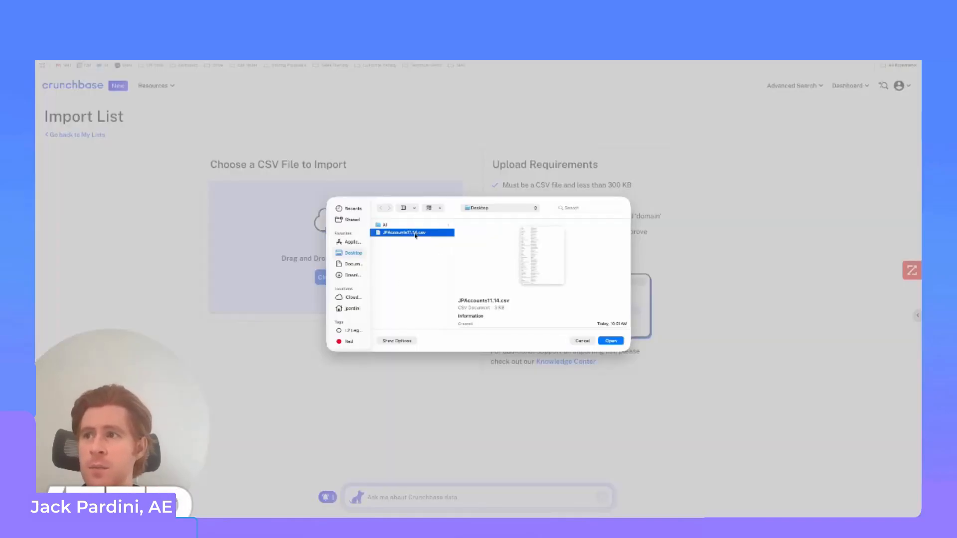
click(610, 341)
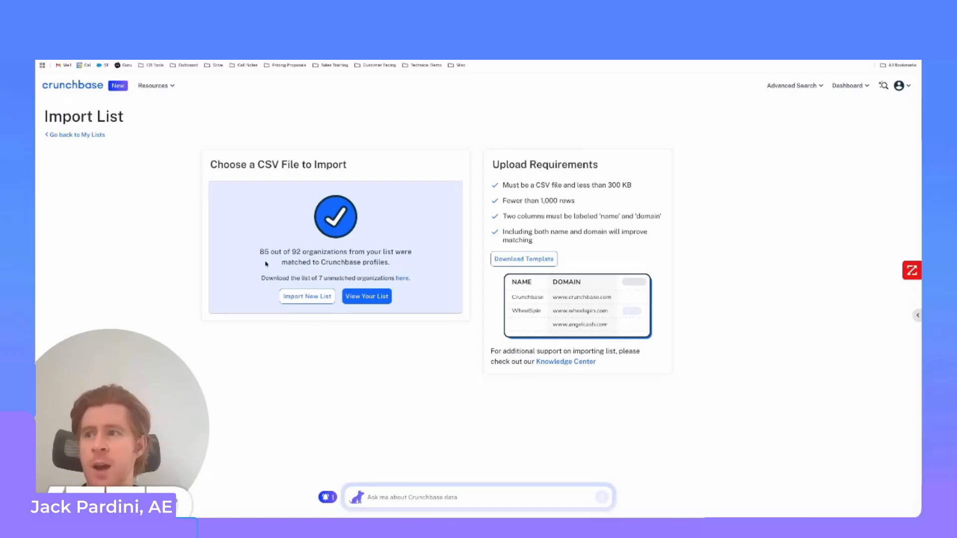
click(368, 297)
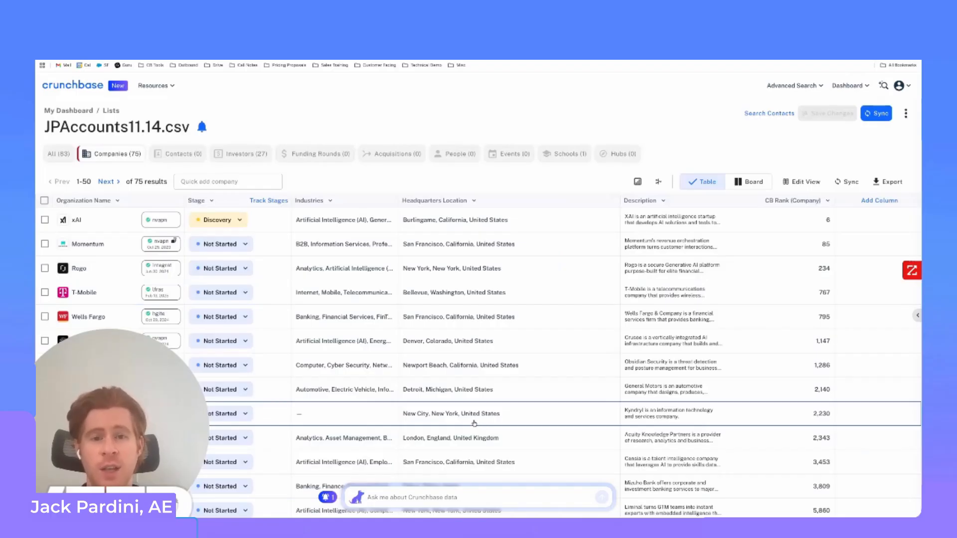
Start an advanced company search in filter mode and include only companies from the JPAccounts11.14.csv list
click(786, 86)
click(785, 108)
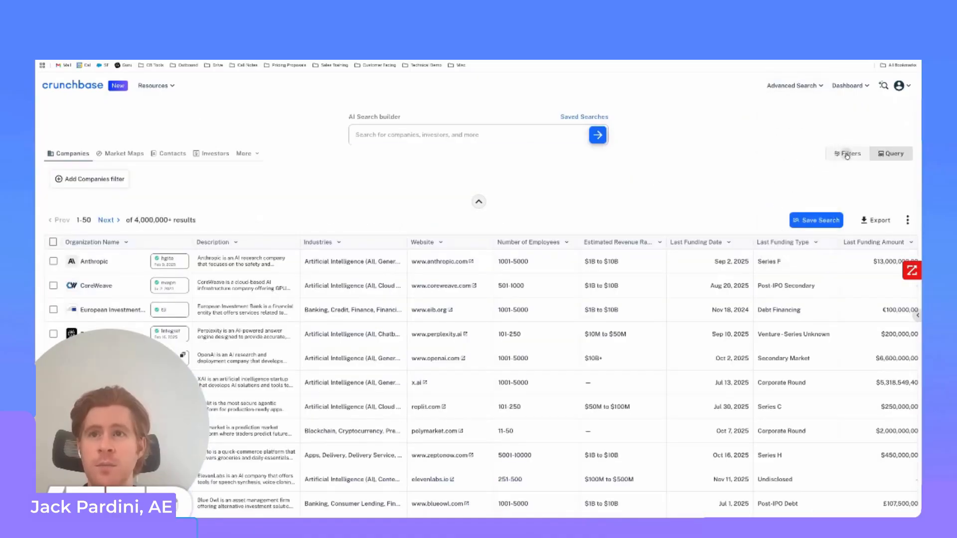
click(847, 153)
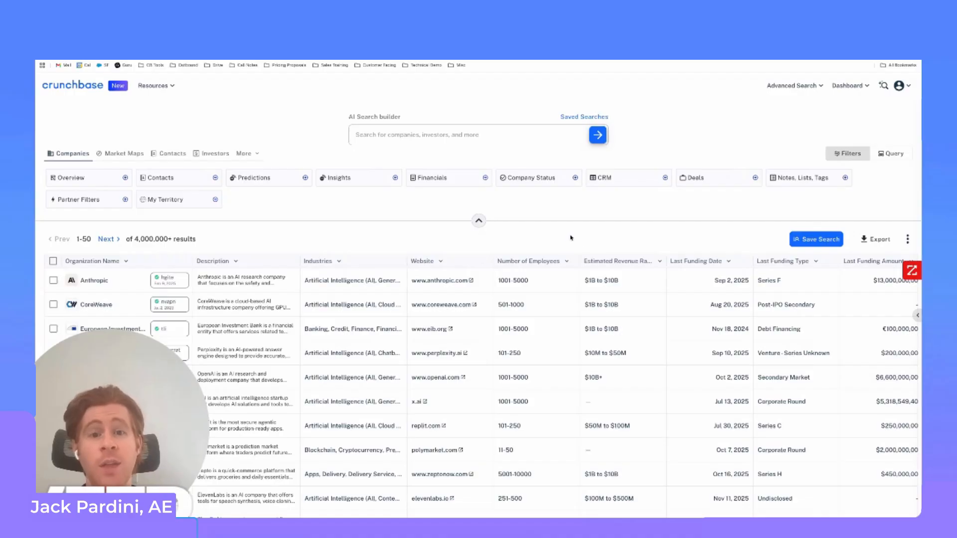
click(801, 184)
click(653, 240)
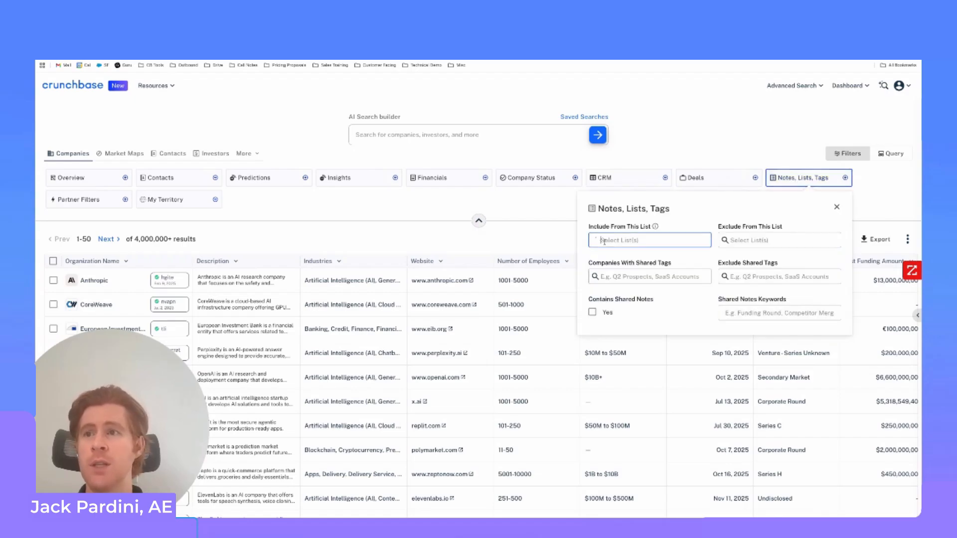
click(626, 324)
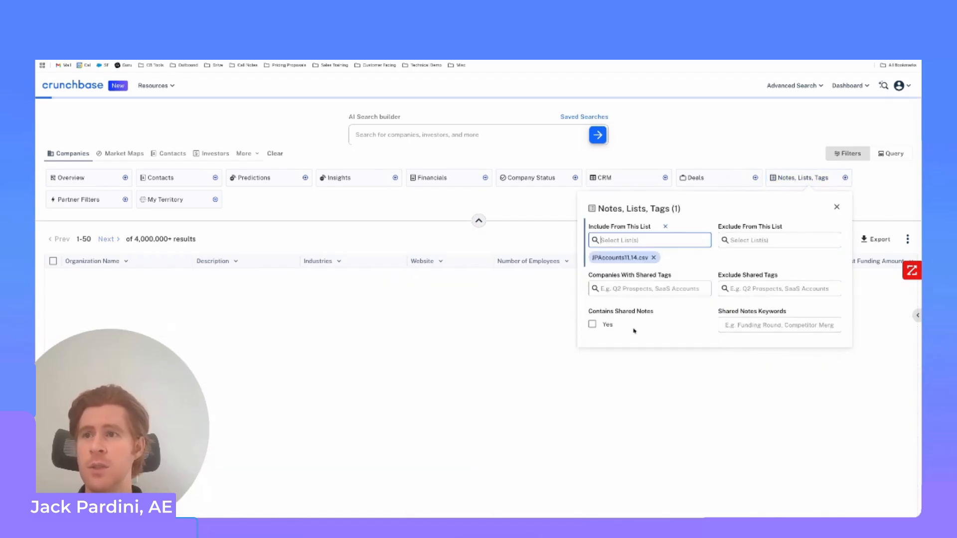
click(531, 228)
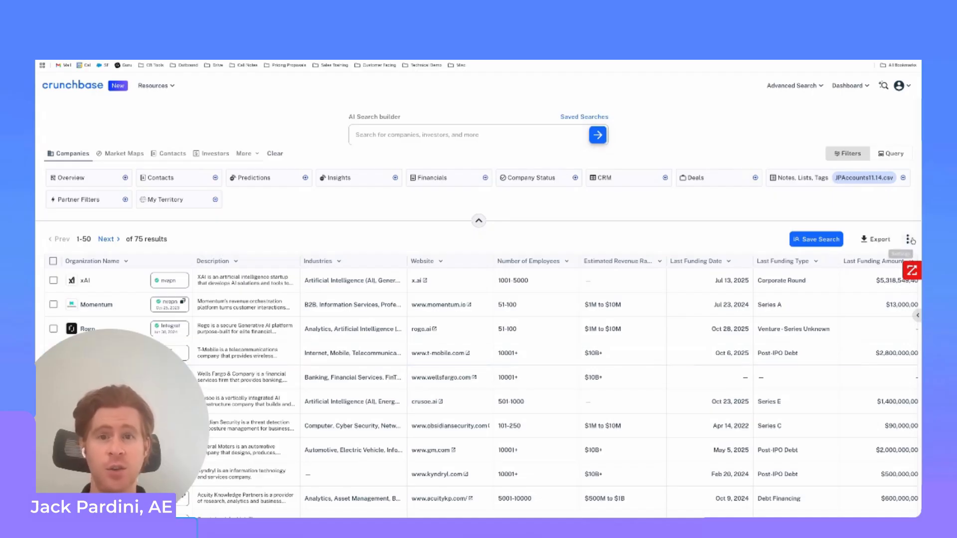
Look over the available and selected columns in the results table's view editor and close it without changes
click(909, 240)
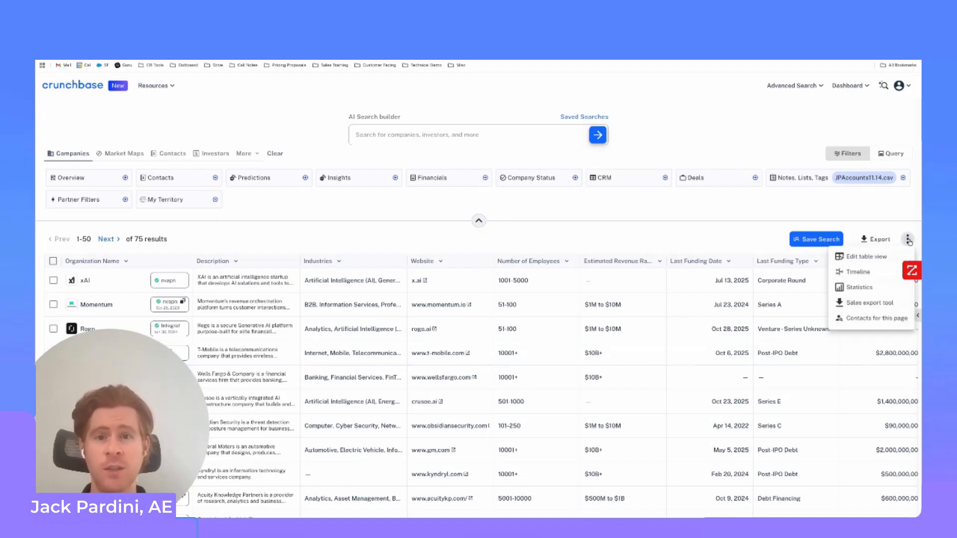
click(866, 257)
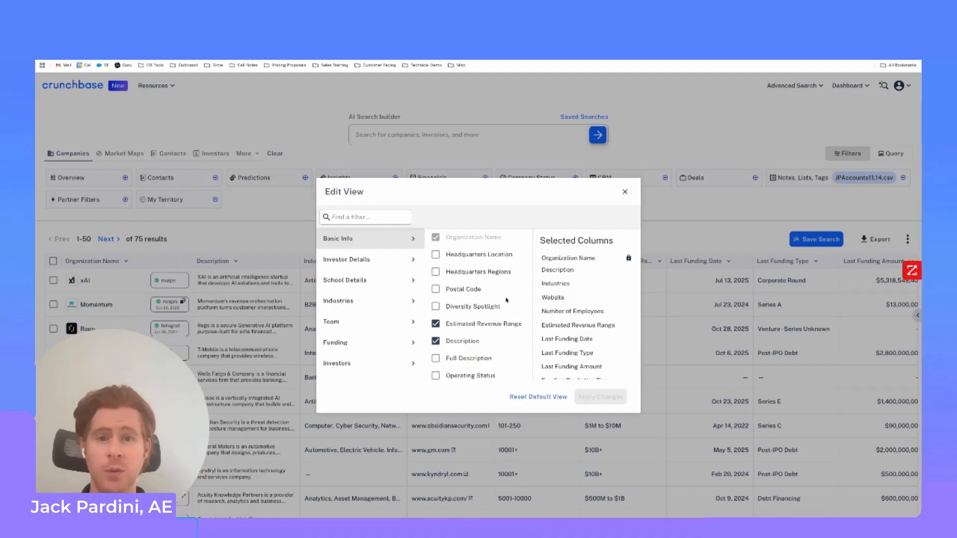
click(708, 212)
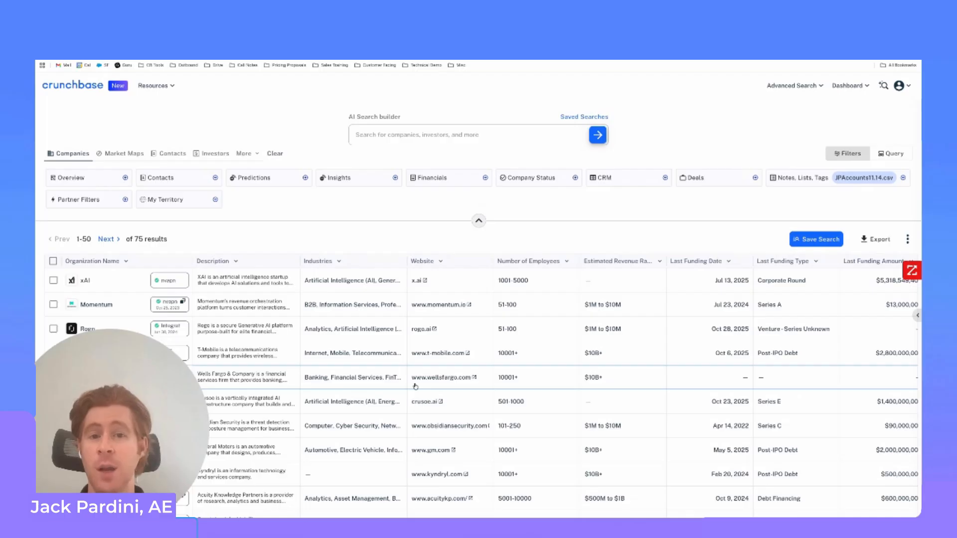
Examine the results table's columns across funding, prediction tiers, scores, leadership hiring, monthly visits, IT spend, valuation and stage
scroll(415, 386, right, 3)
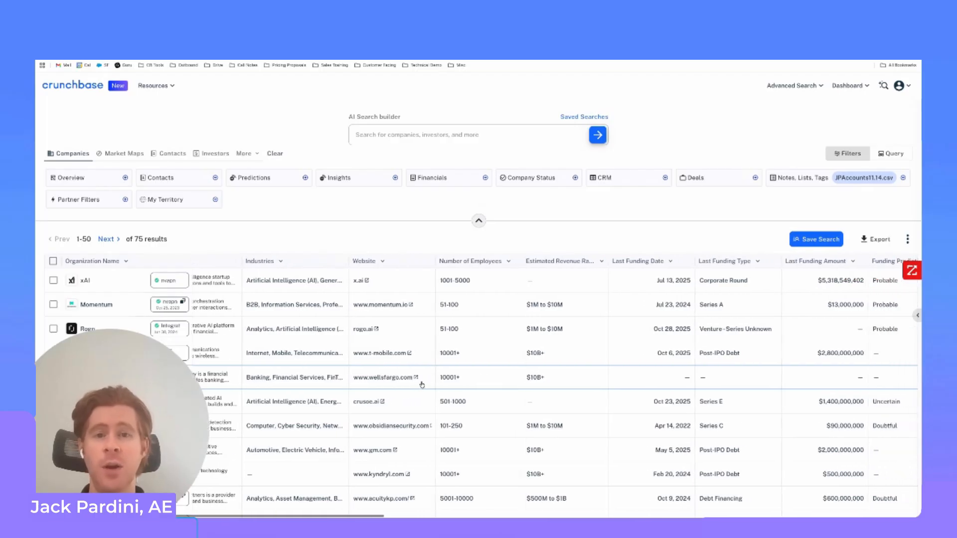
scroll(383, 387, right, 5)
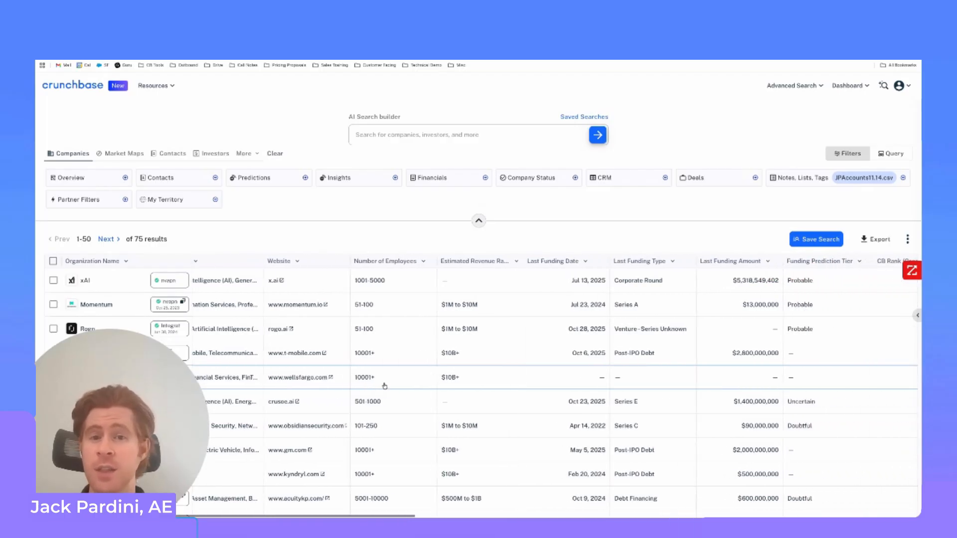
scroll(391, 384, right, 3)
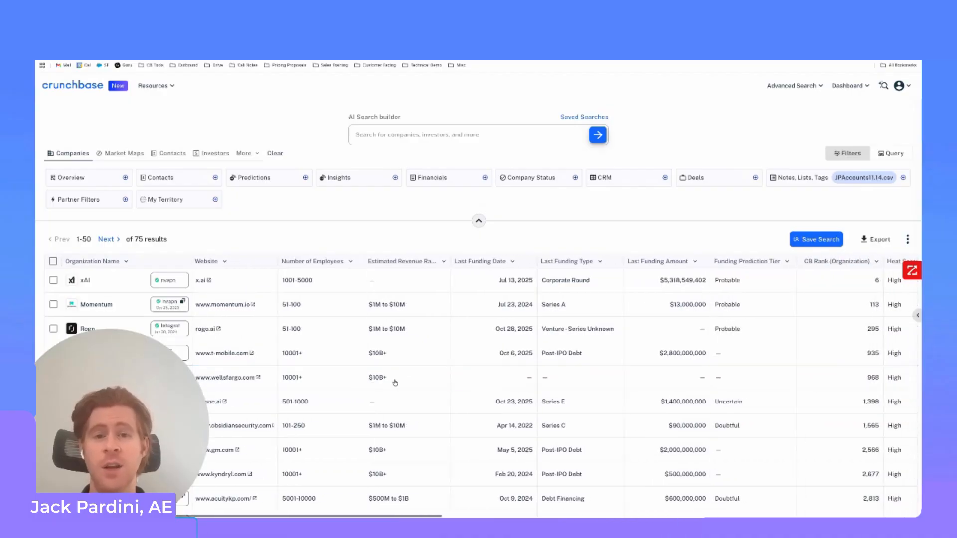
scroll(395, 383, right, 7)
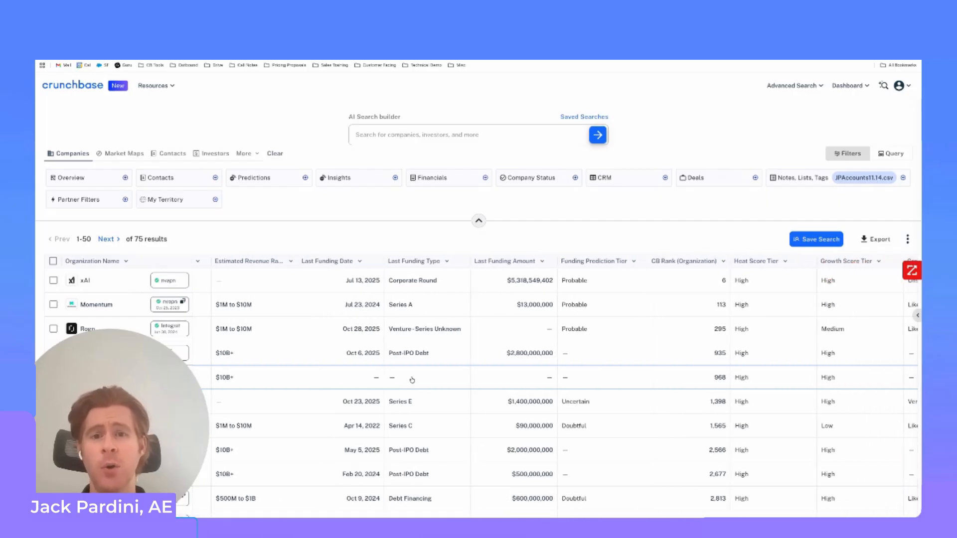
scroll(403, 382, right, 2)
scroll(419, 379, right, 4)
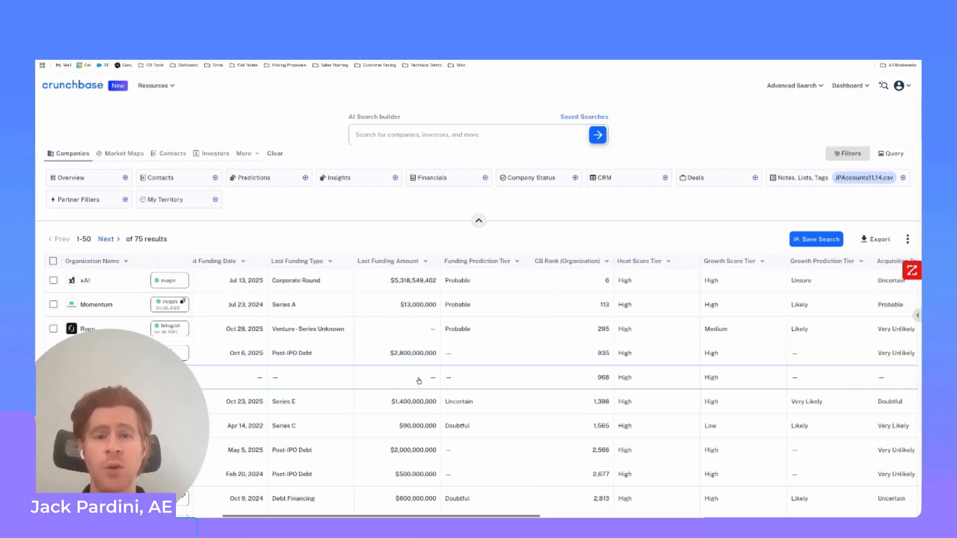
scroll(425, 377, right, 3)
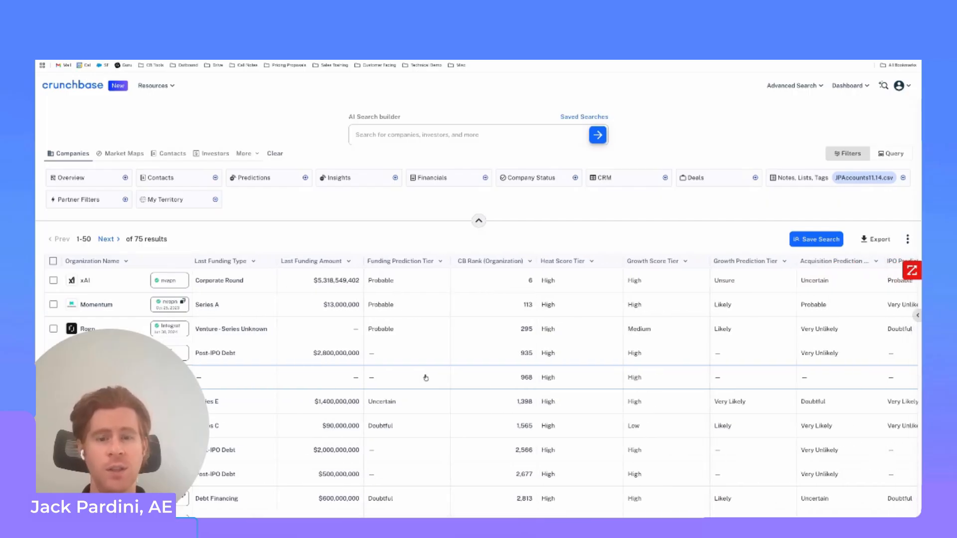
scroll(425, 377, right, 5)
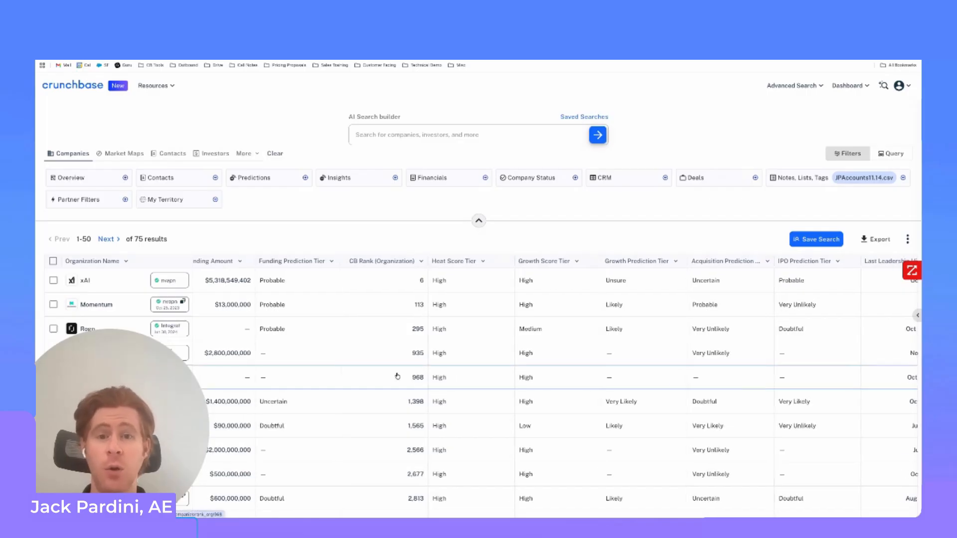
scroll(397, 377, right, 1)
scroll(398, 376, right, 1)
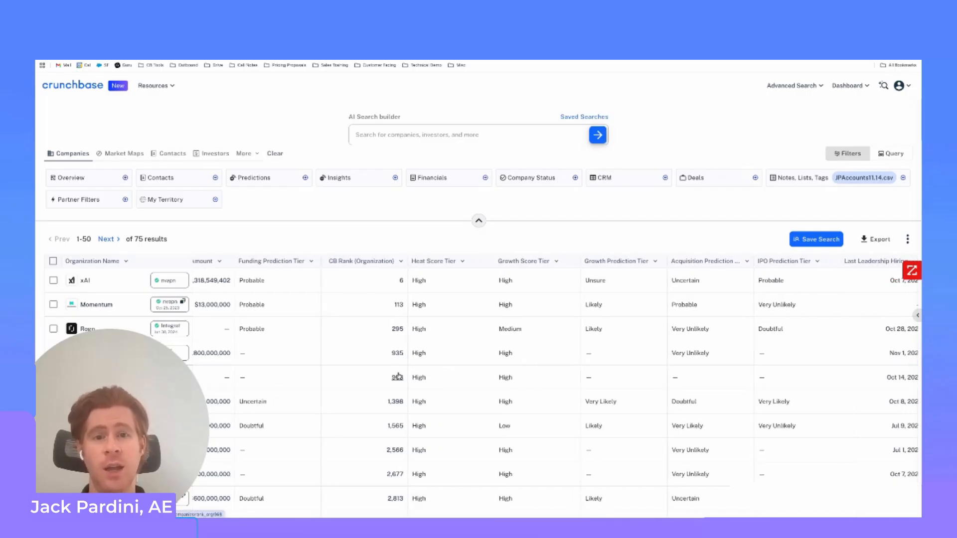
scroll(398, 377, right, 7)
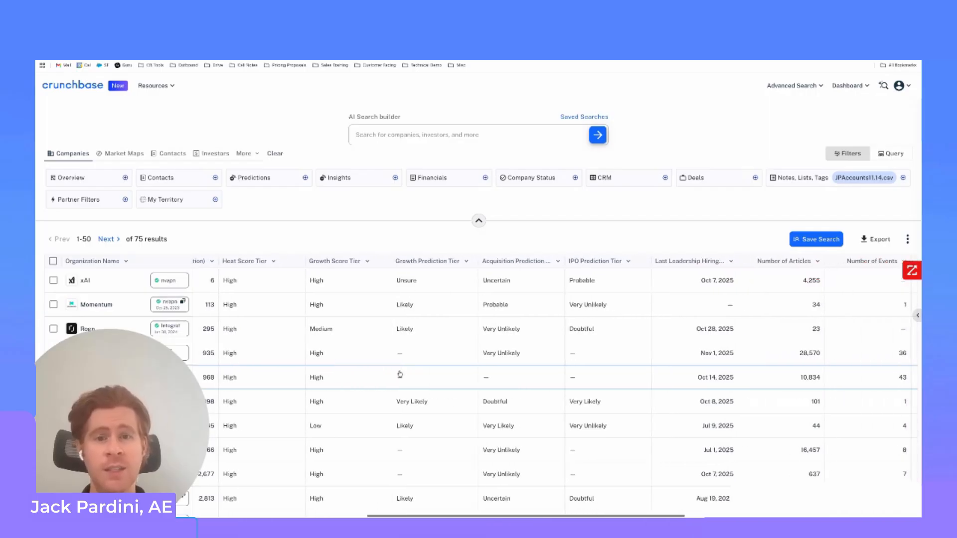
scroll(400, 374, right, 1)
scroll(387, 369, right, 7)
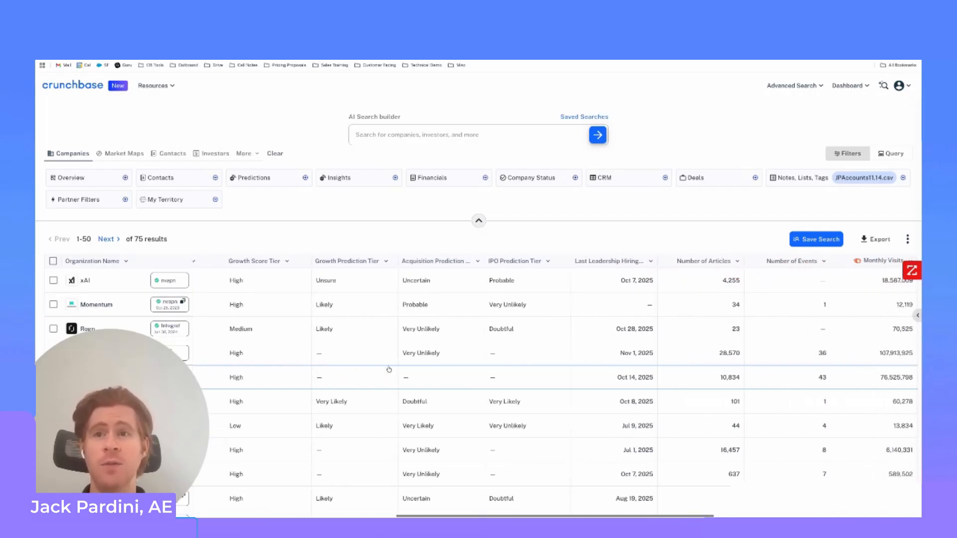
scroll(388, 369, right, 6)
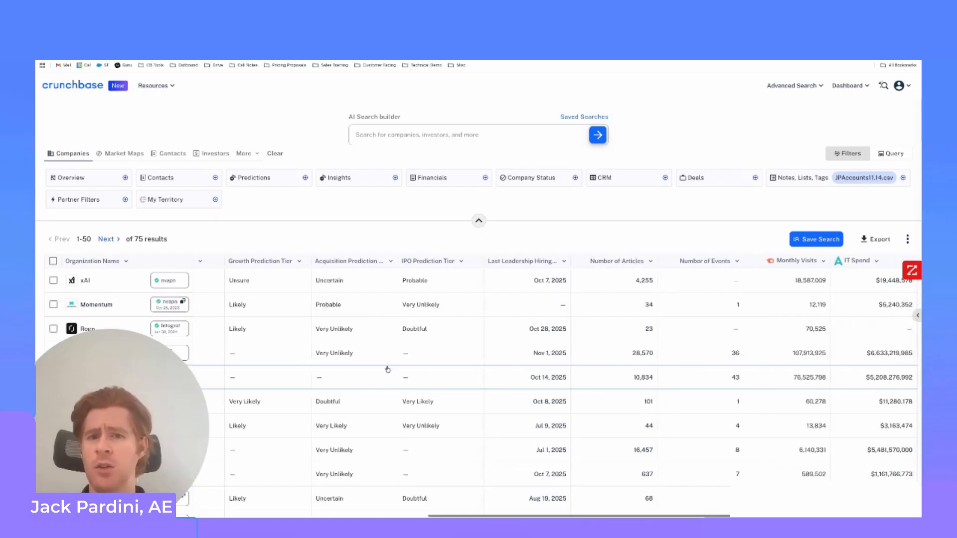
scroll(388, 369, right, 6)
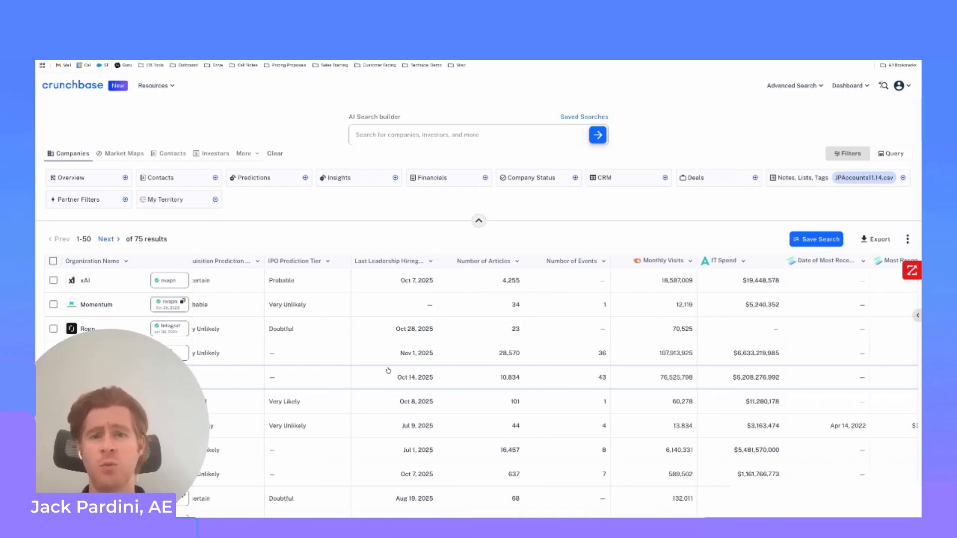
scroll(389, 371, right, 4)
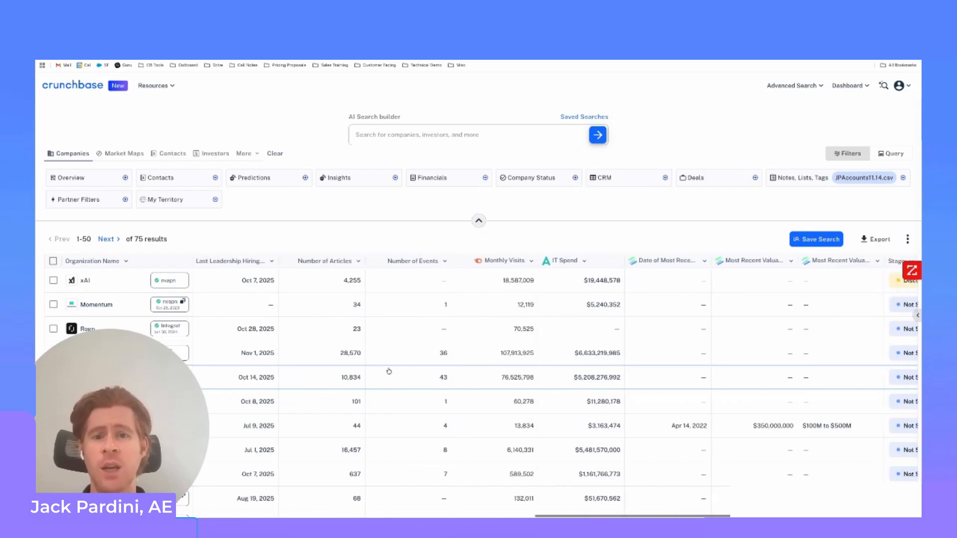
scroll(392, 370, right, 3)
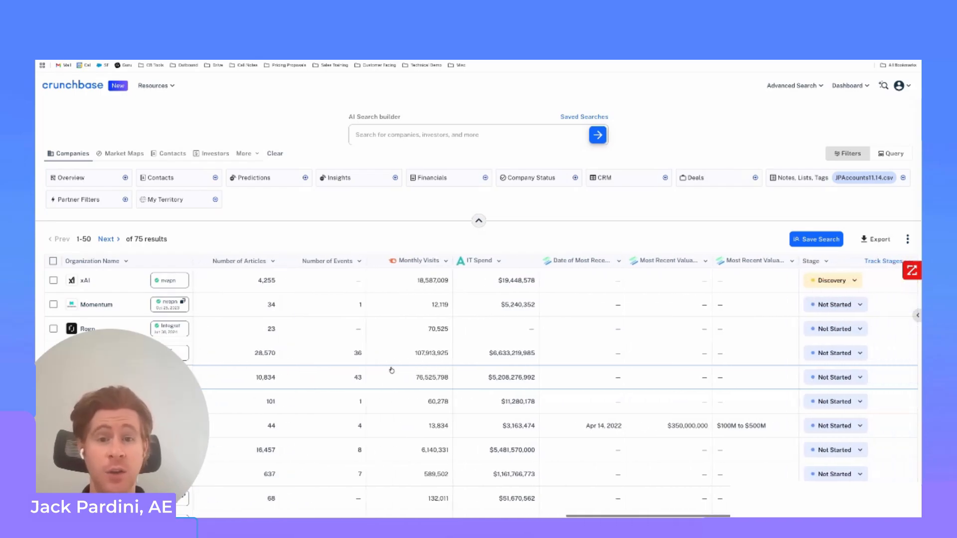
scroll(385, 371, right, 3)
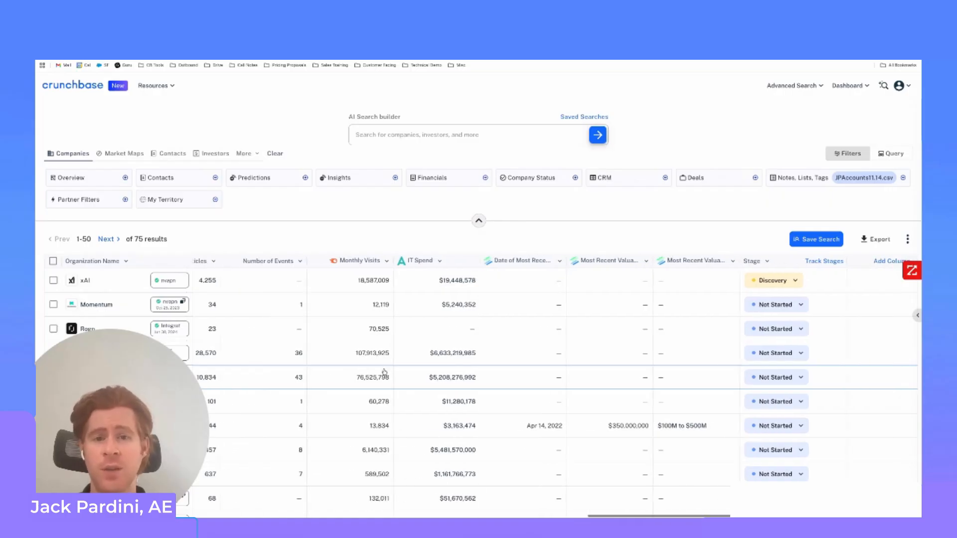
scroll(384, 372, right, 1)
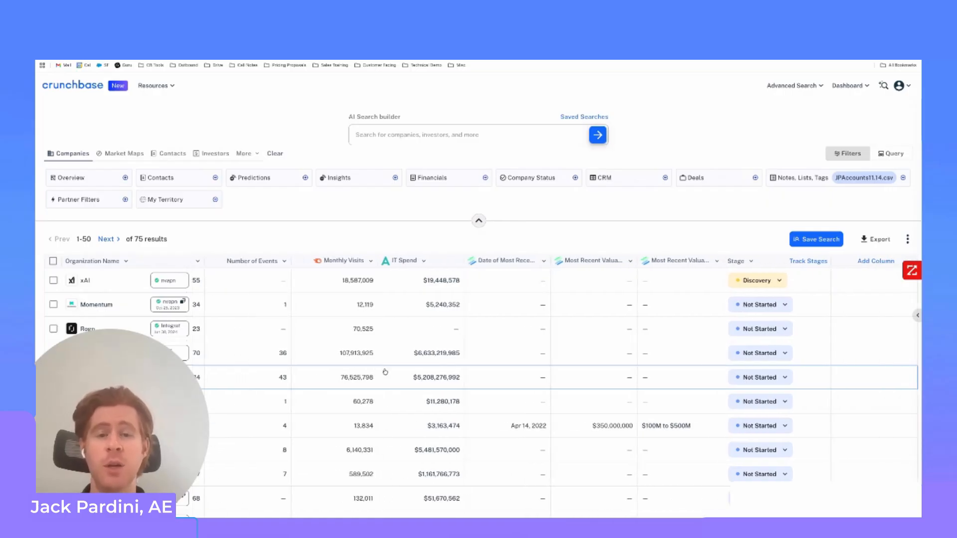